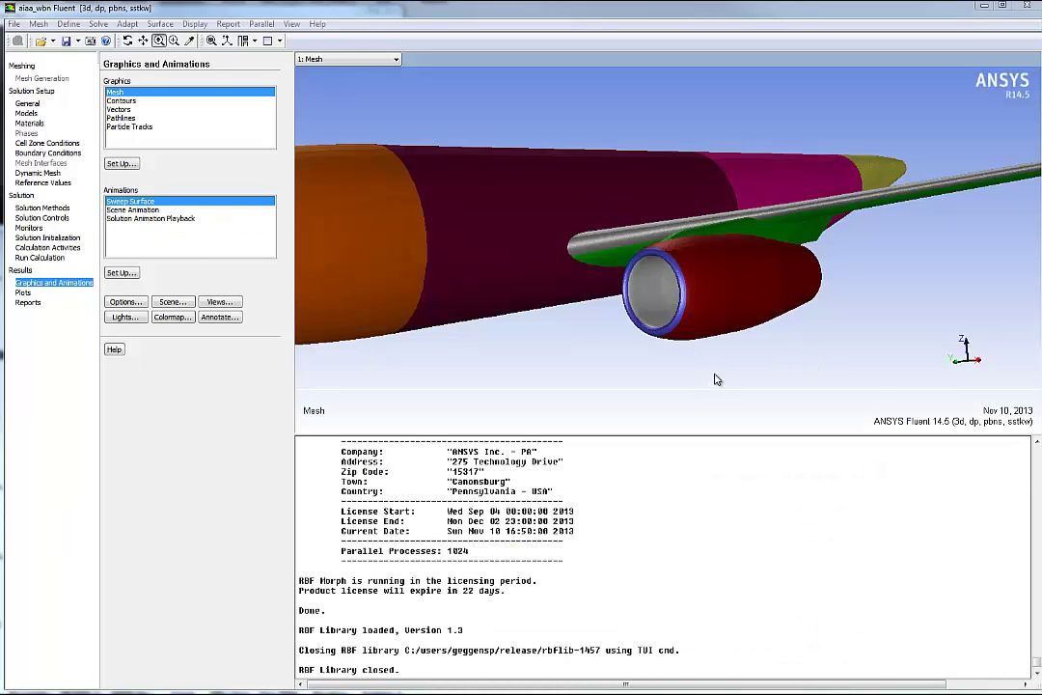
left_click(121, 164)
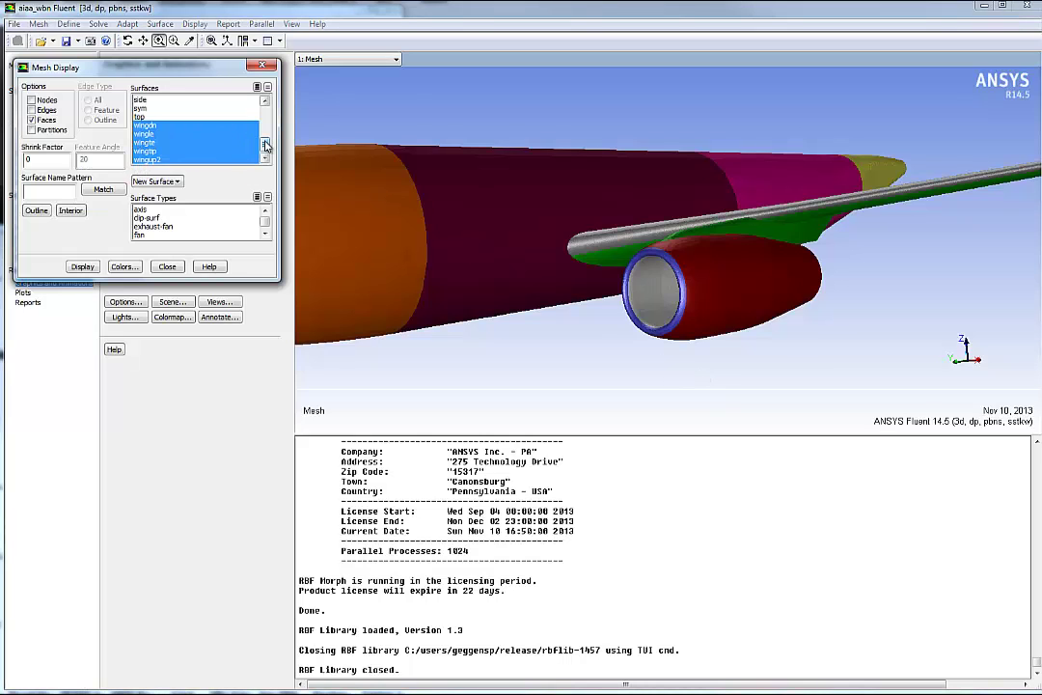
left_click(31, 110)
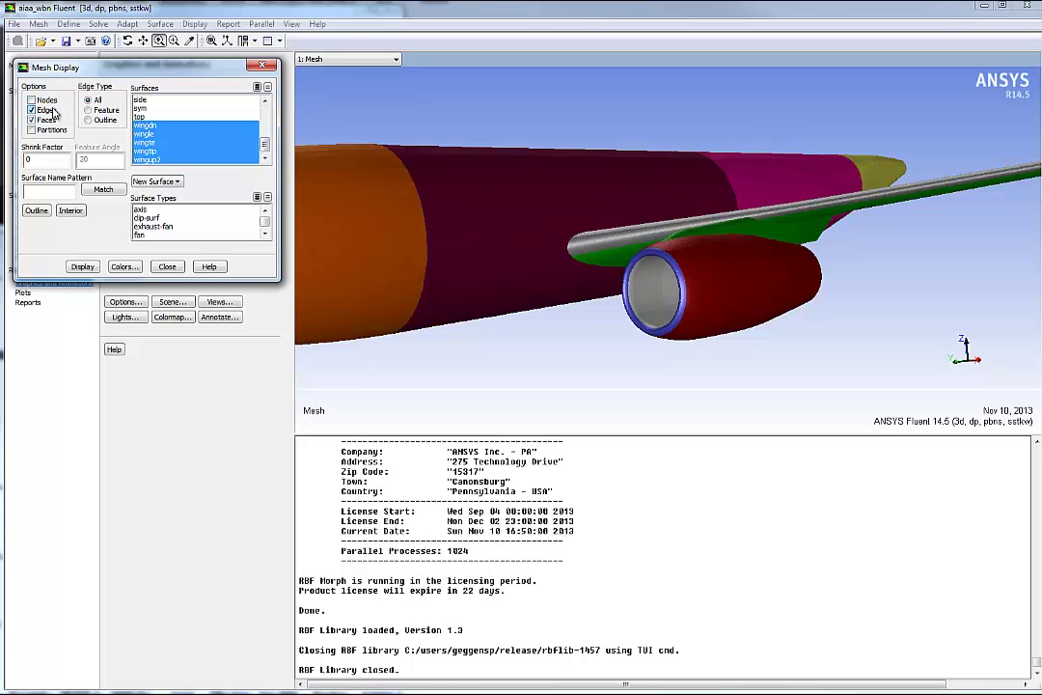
left_click(83, 267)
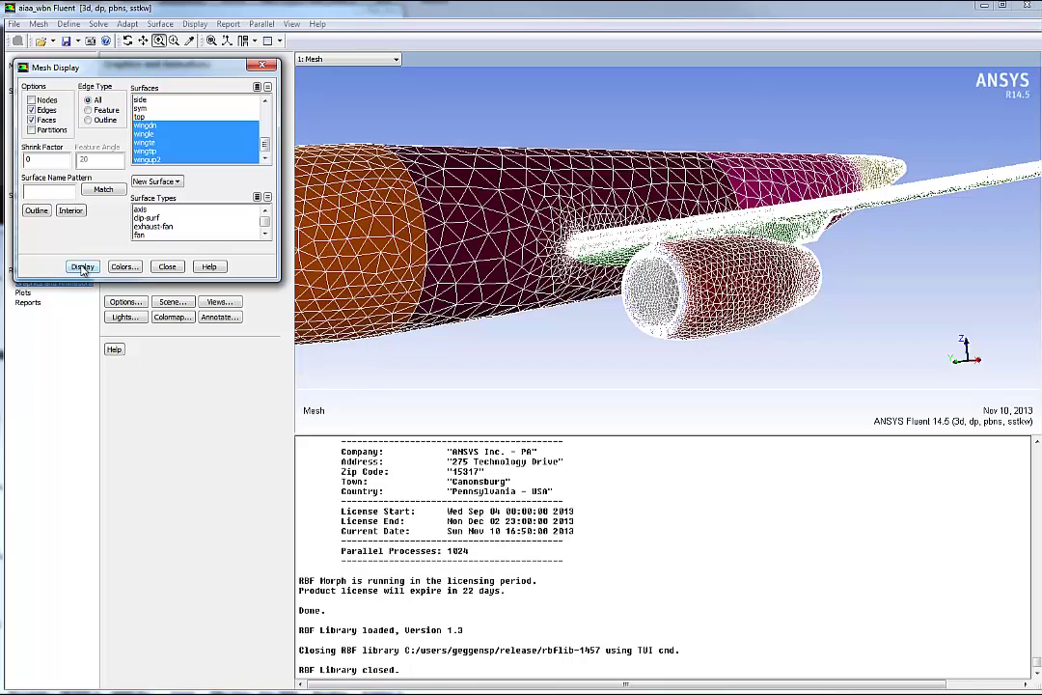
left_click(31, 110)
left_click(83, 266)
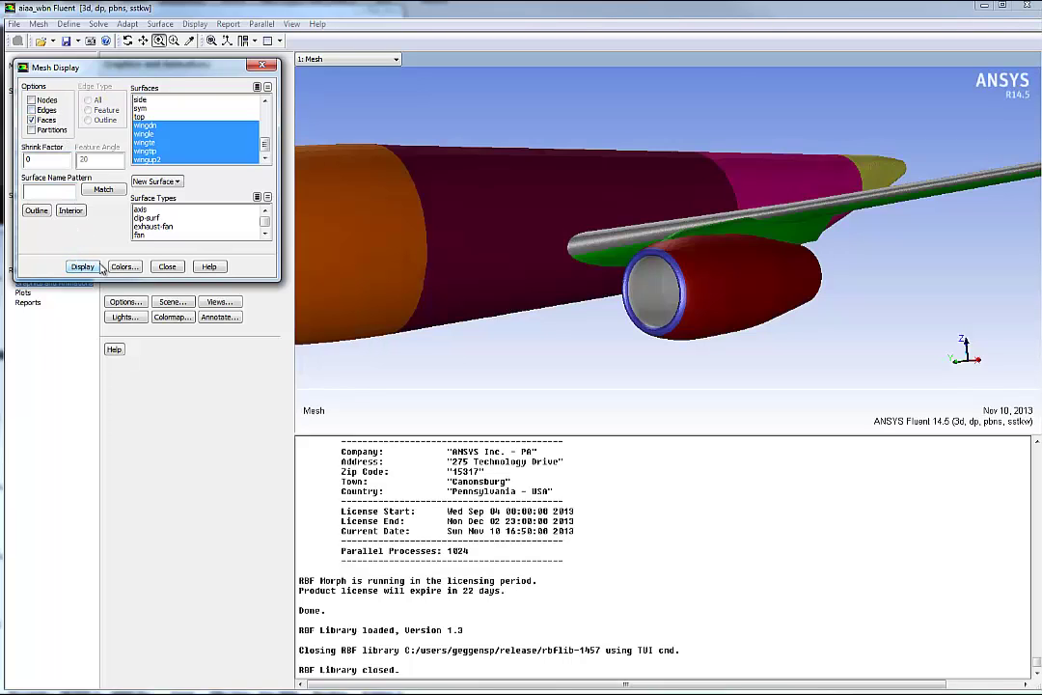
left_click(167, 266)
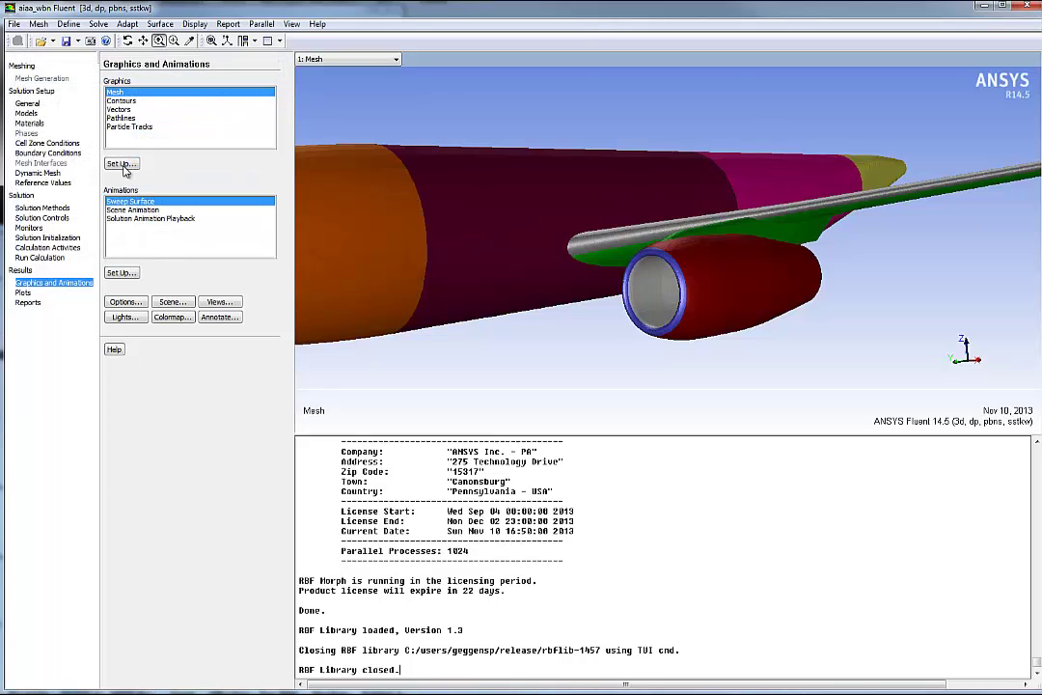
- Enable the RBF morph model and go to its surface-set definitions
left_click(69, 25)
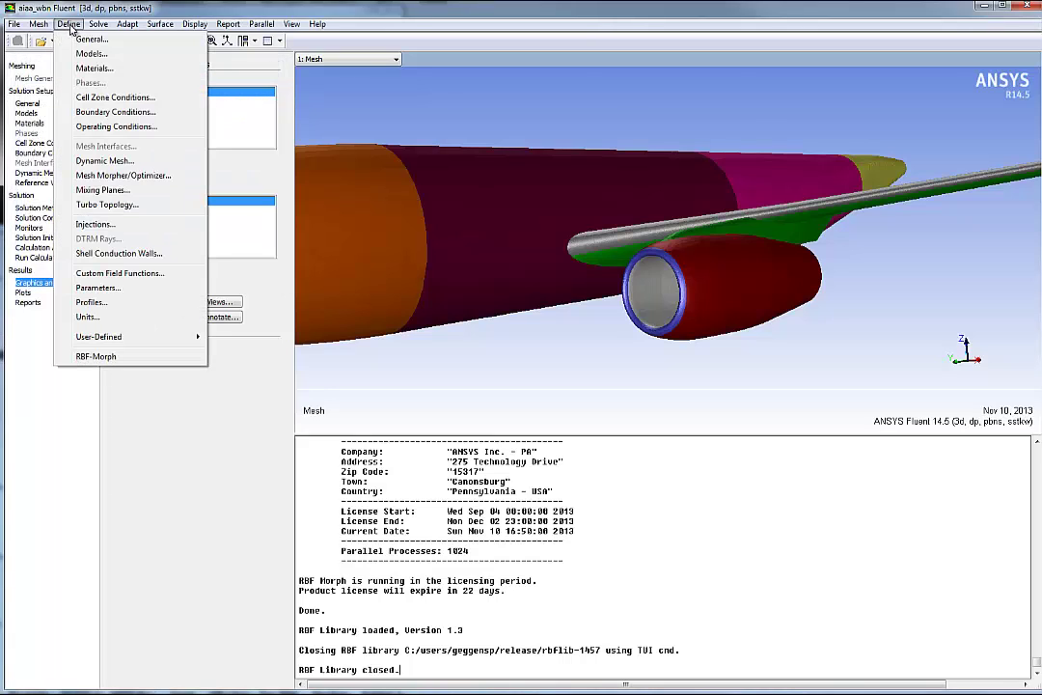
left_click(97, 356)
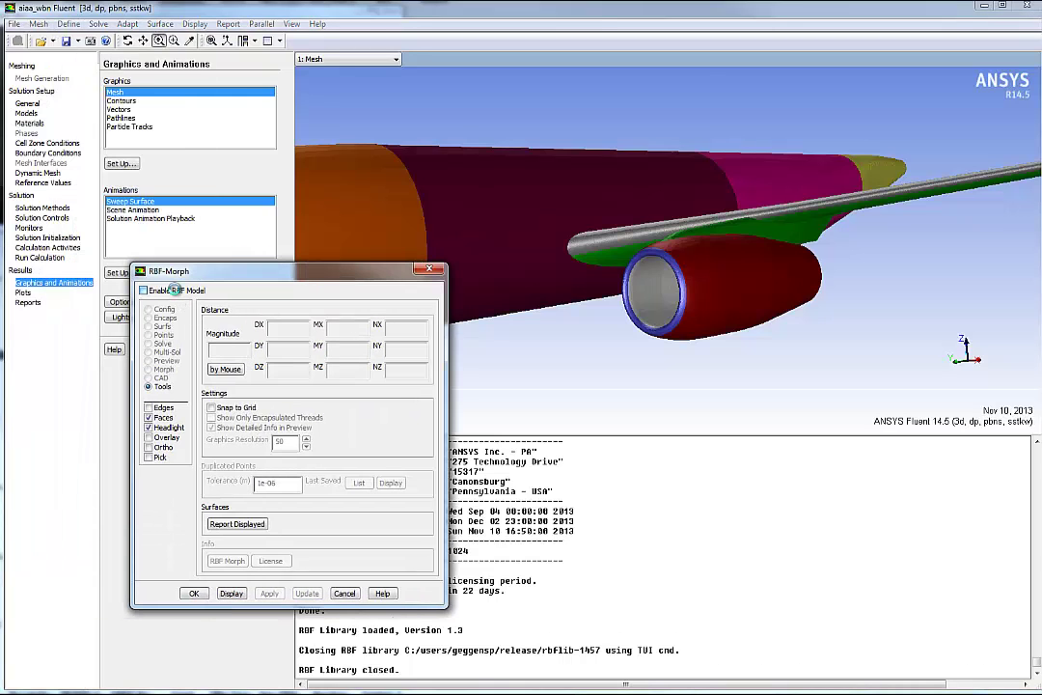
left_click(174, 289)
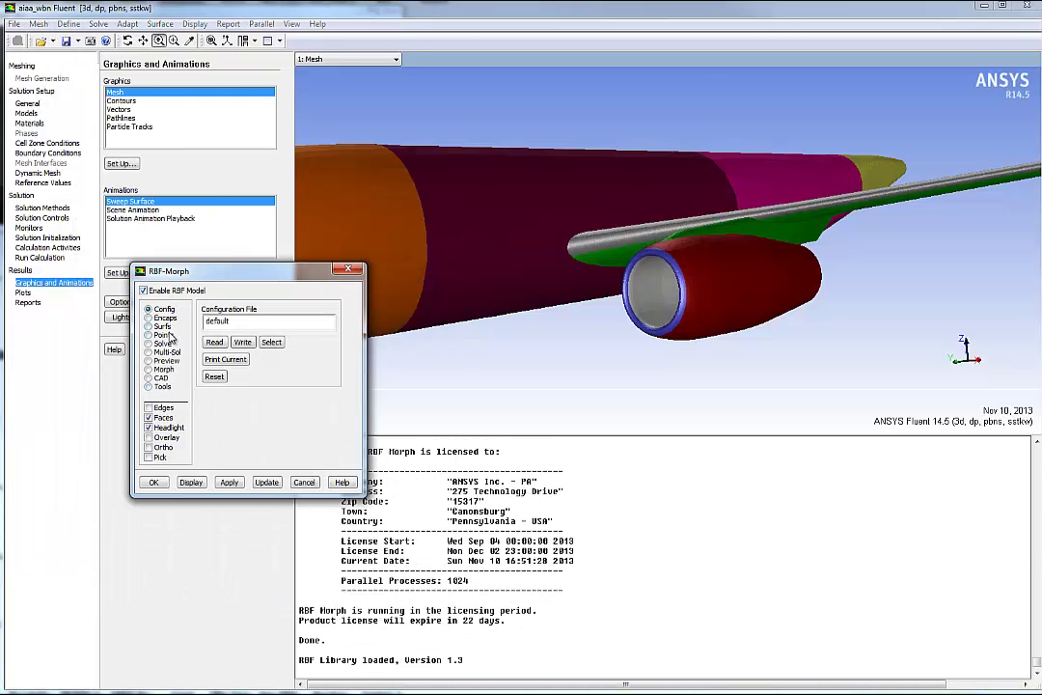
left_click(162, 327)
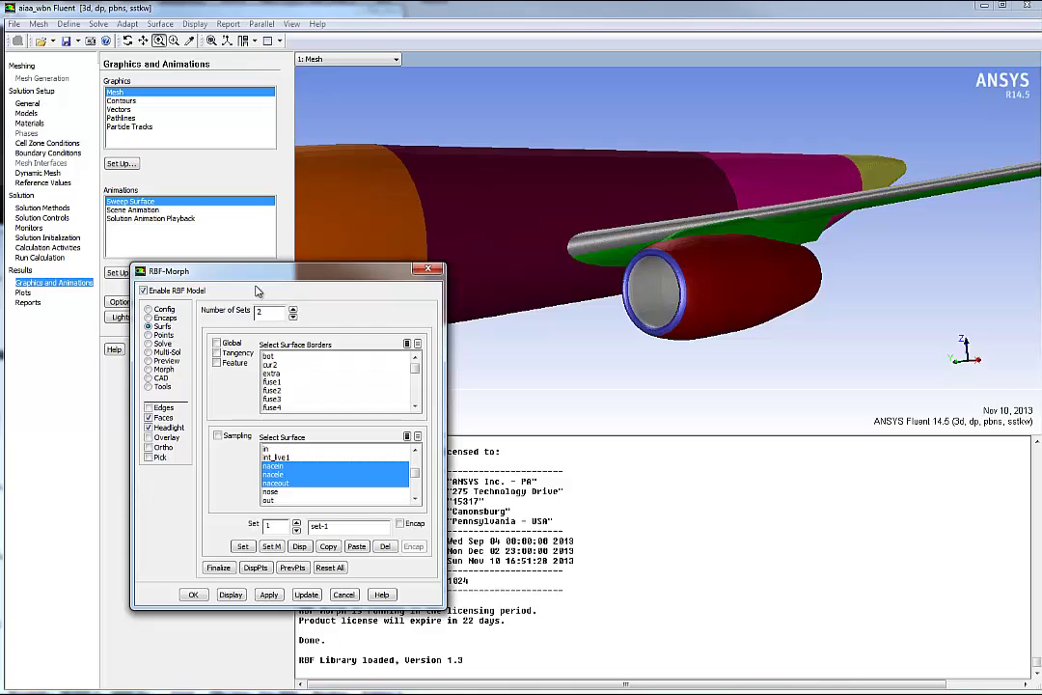
- Select the nacelle surfaces, including the extra listed surface, for set 1
left_click_drag(257, 277, 158, 290)
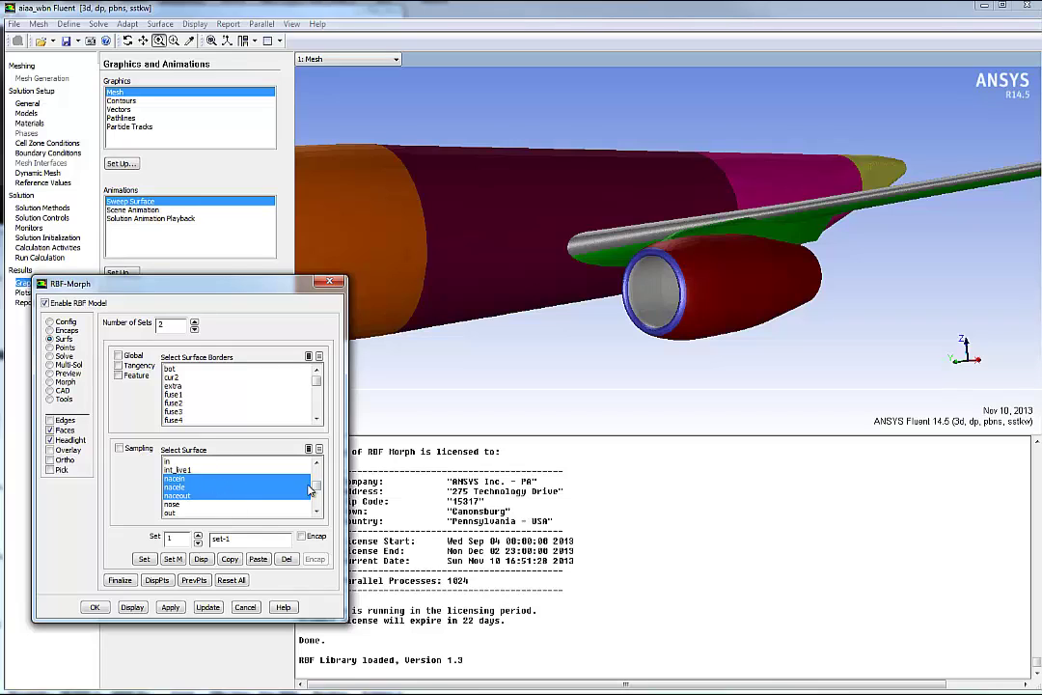
left_click_drag(316, 487, 316, 463)
left_click(174, 478)
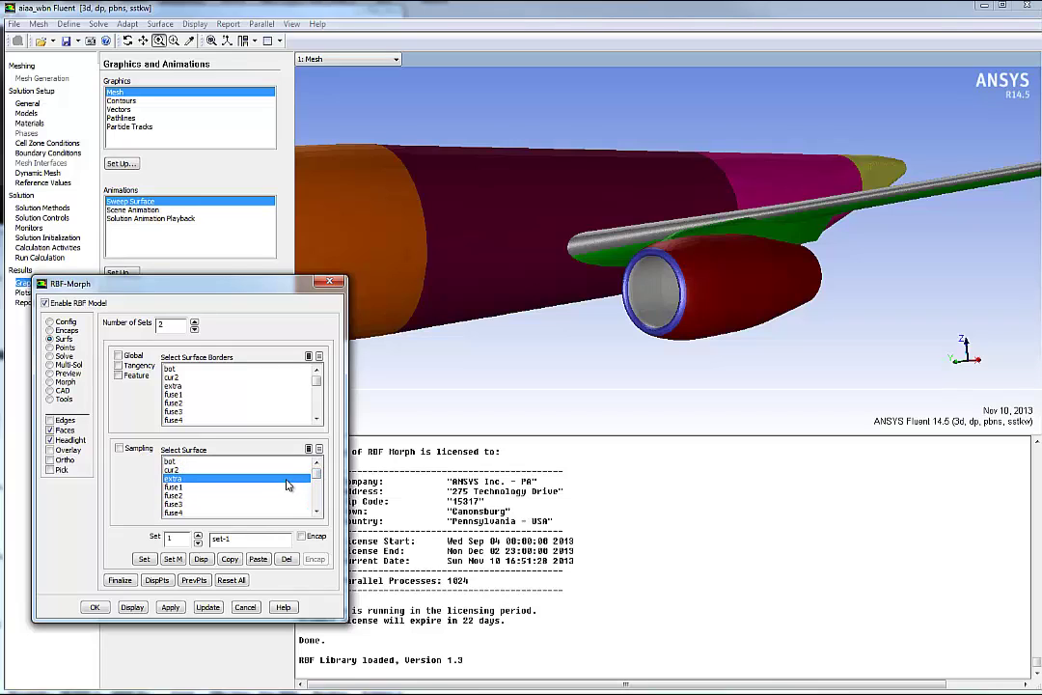
- Give set 1 a rigid DZ motion of -0.01 m to lower the nacelle
left_click(174, 560)
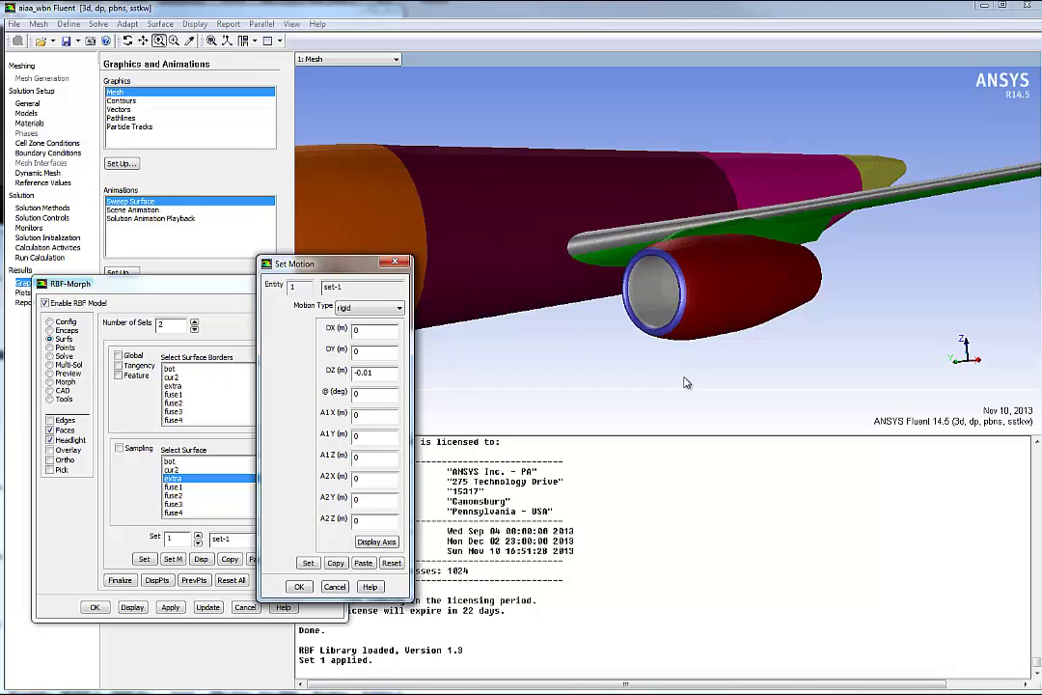
left_click(308, 562)
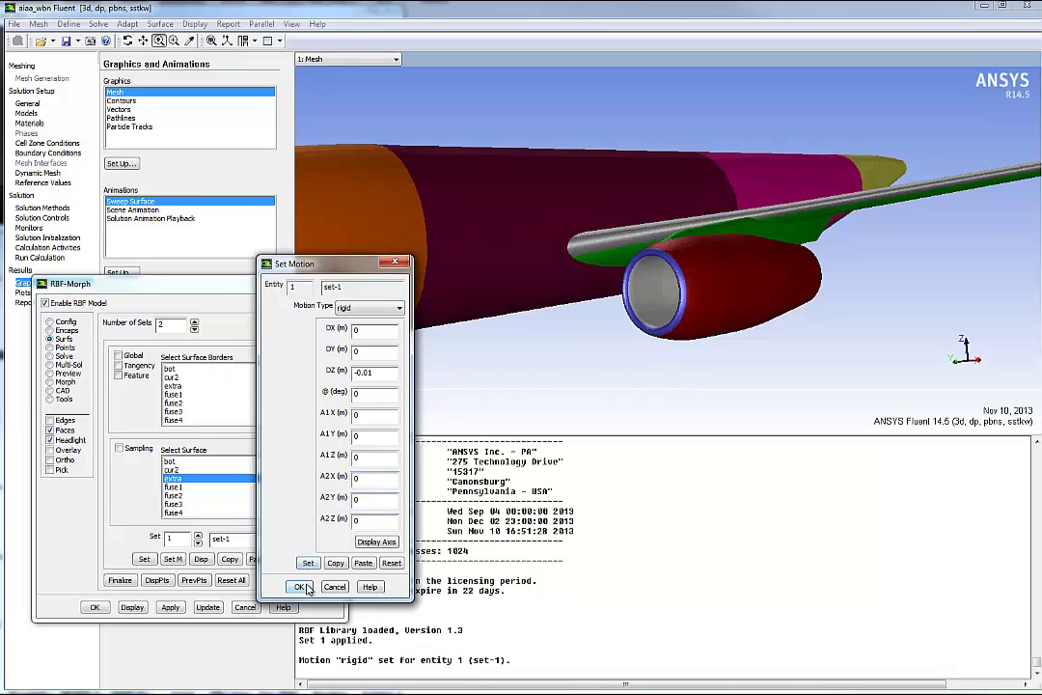
left_click(300, 586)
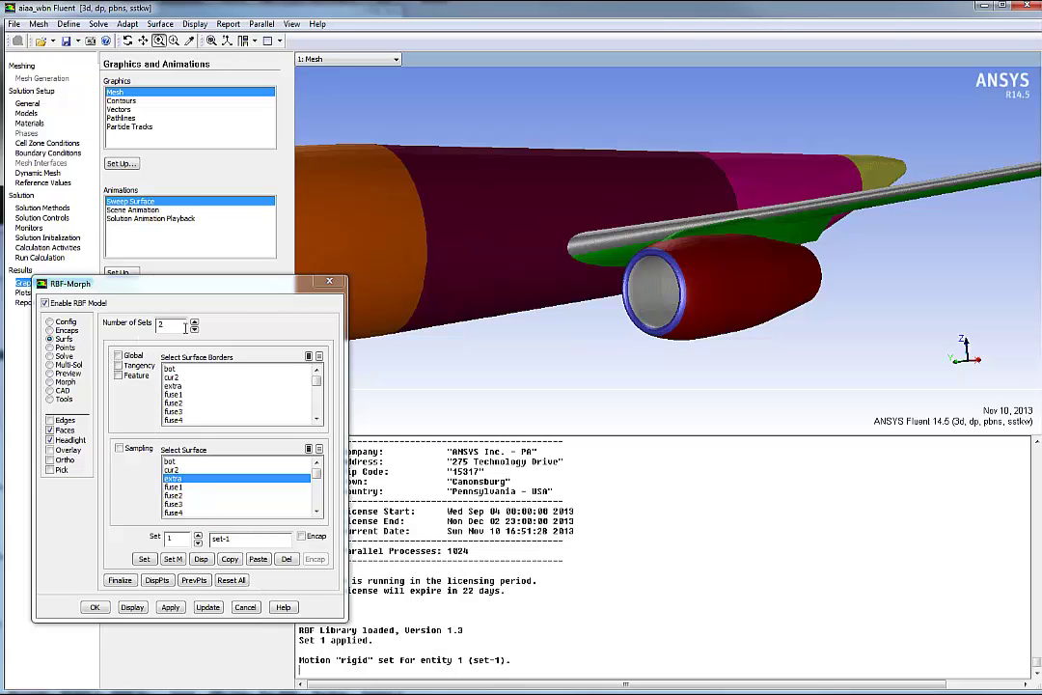
- Assign the wing surfaces to set 2 with all rigid displacements left at 0
left_click(198, 536)
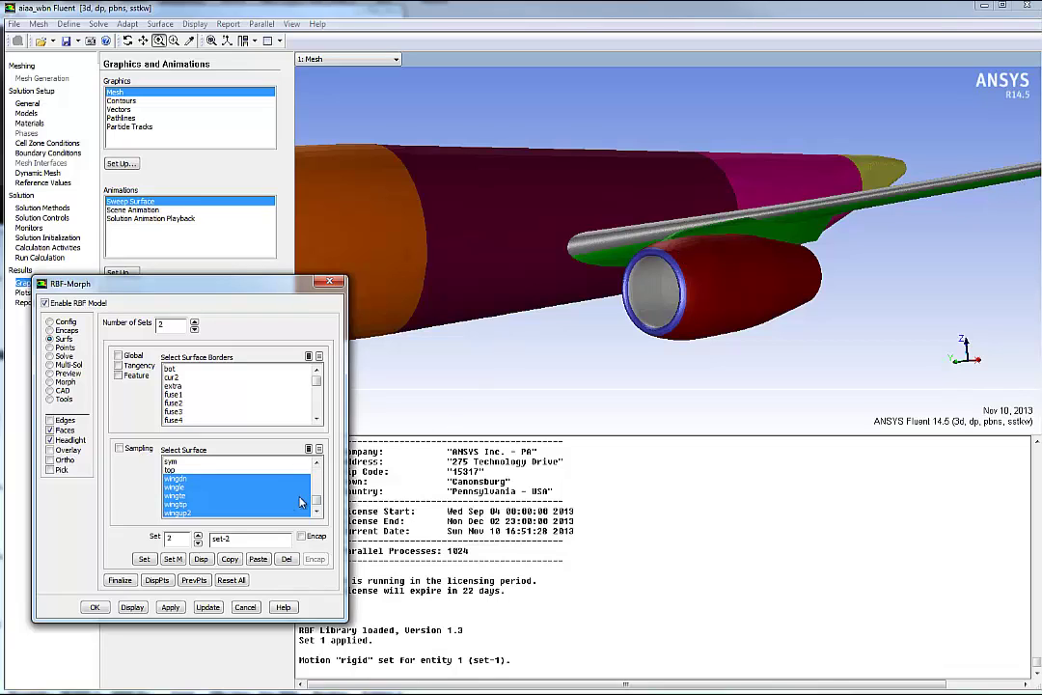
left_click(173, 558)
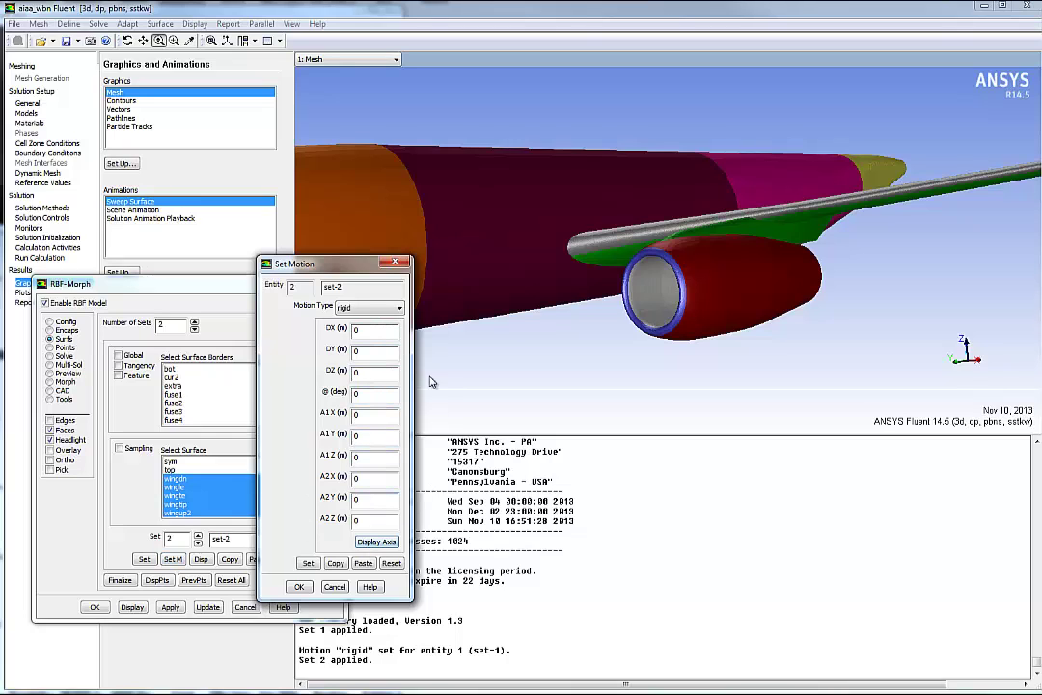
left_click(303, 587)
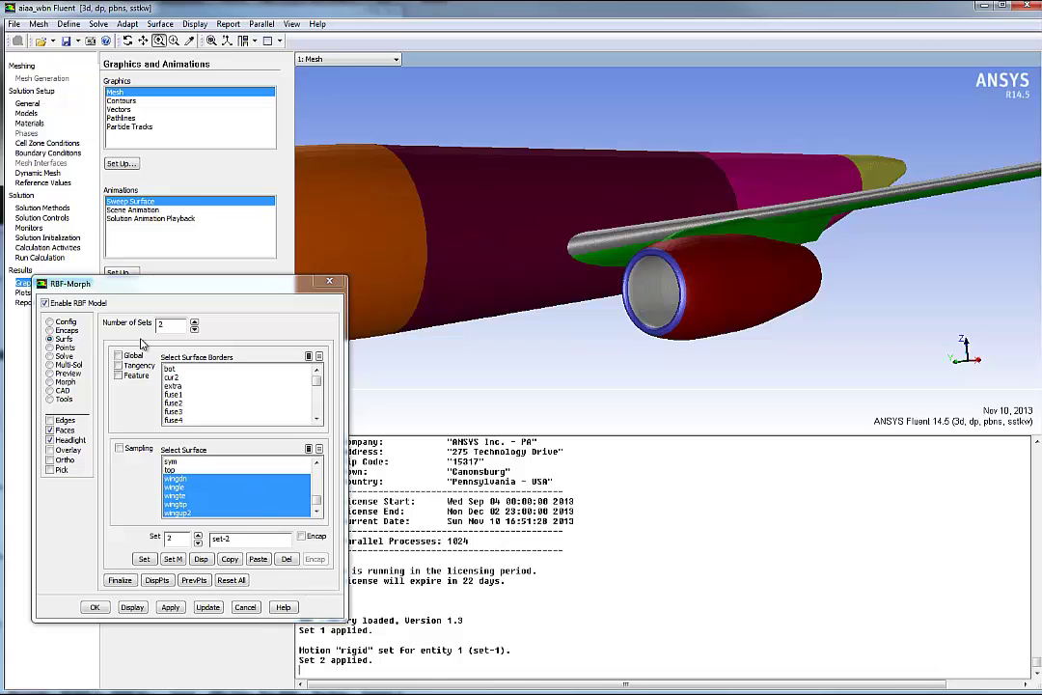
- Generate and display the 282-point box encapsulation around the nacelle and pylon
left_click(51, 330)
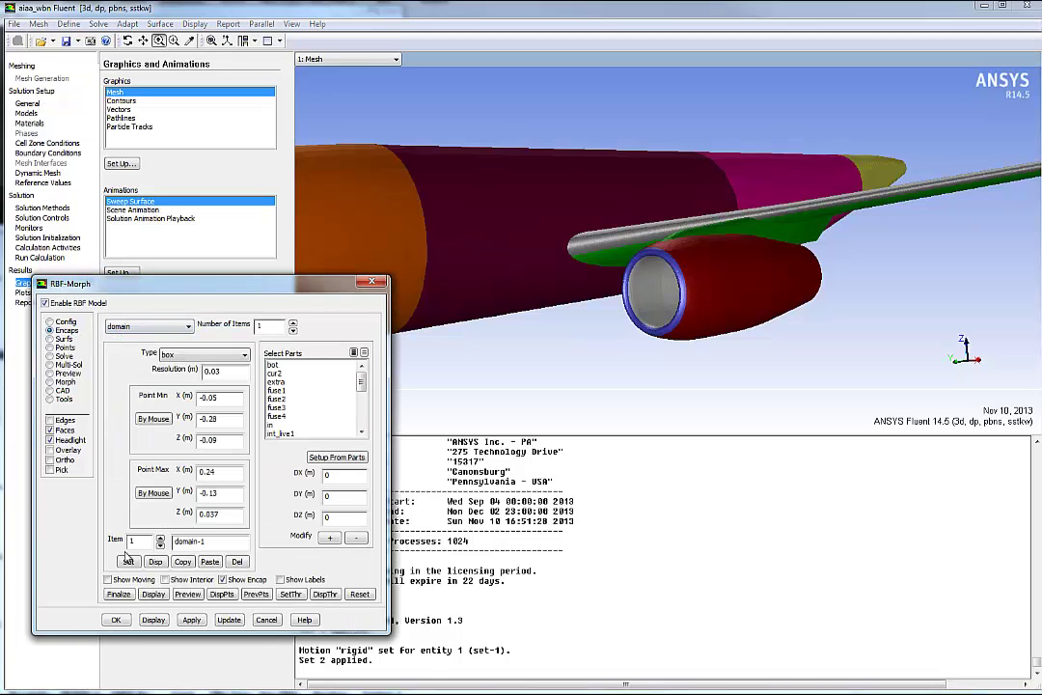
left_click(119, 594)
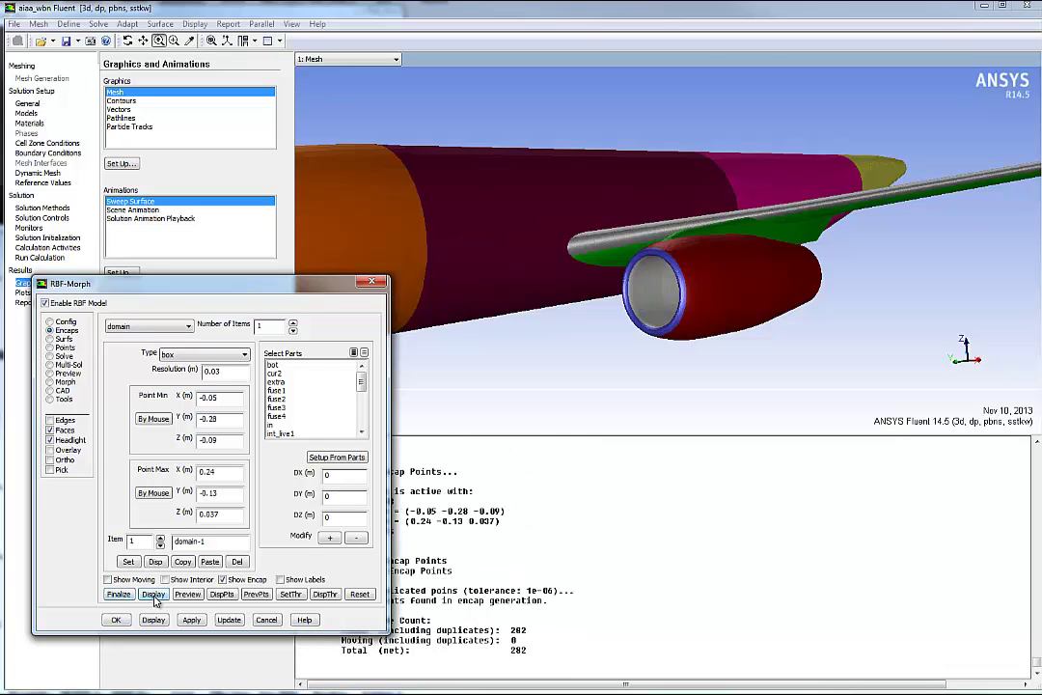
left_click(154, 595)
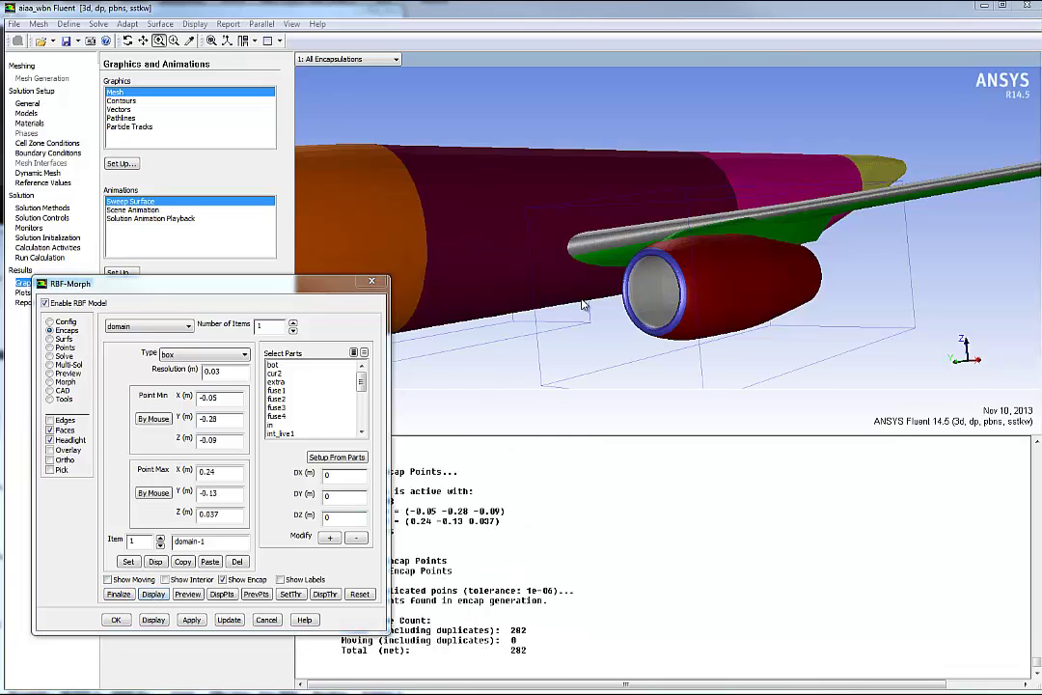
mouse_move(679, 299)
left_mouse_down()
mouse_move(623, 245)
mouse_move(299, 221)
mouse_move(222, 74)
left_mouse_up()
left_click(126, 40)
mouse_move(602, 233)
left_mouse_down()
mouse_move(648, 227)
mouse_move(838, 247)
left_mouse_up()
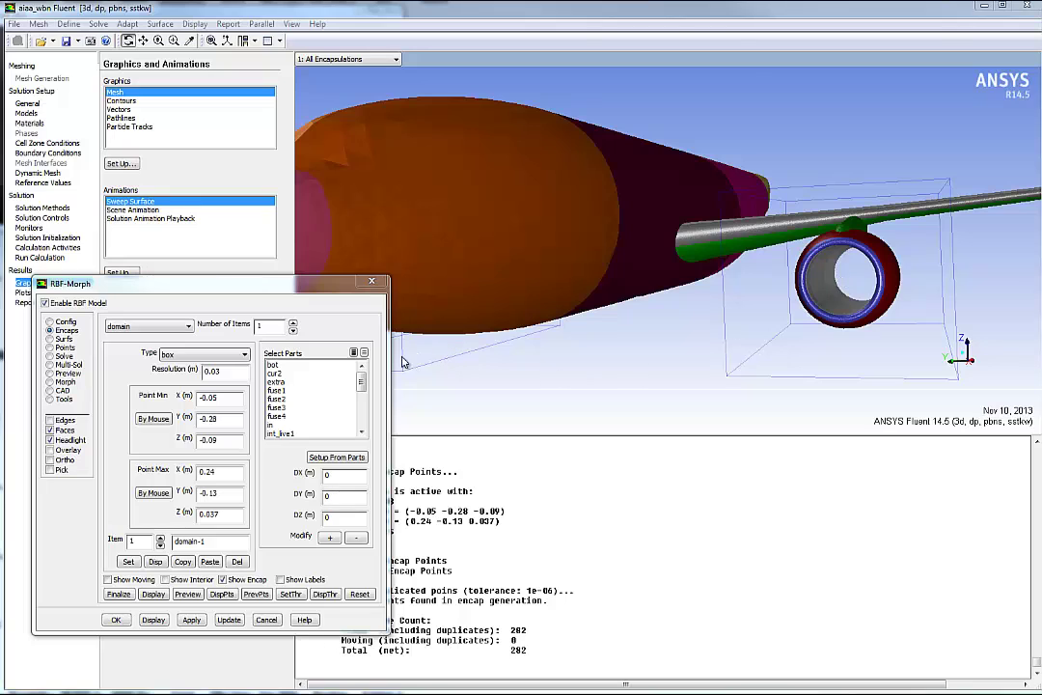
- Generate the sub-sampled source points and compute the RBF solution (29 s)
left_click(64, 356)
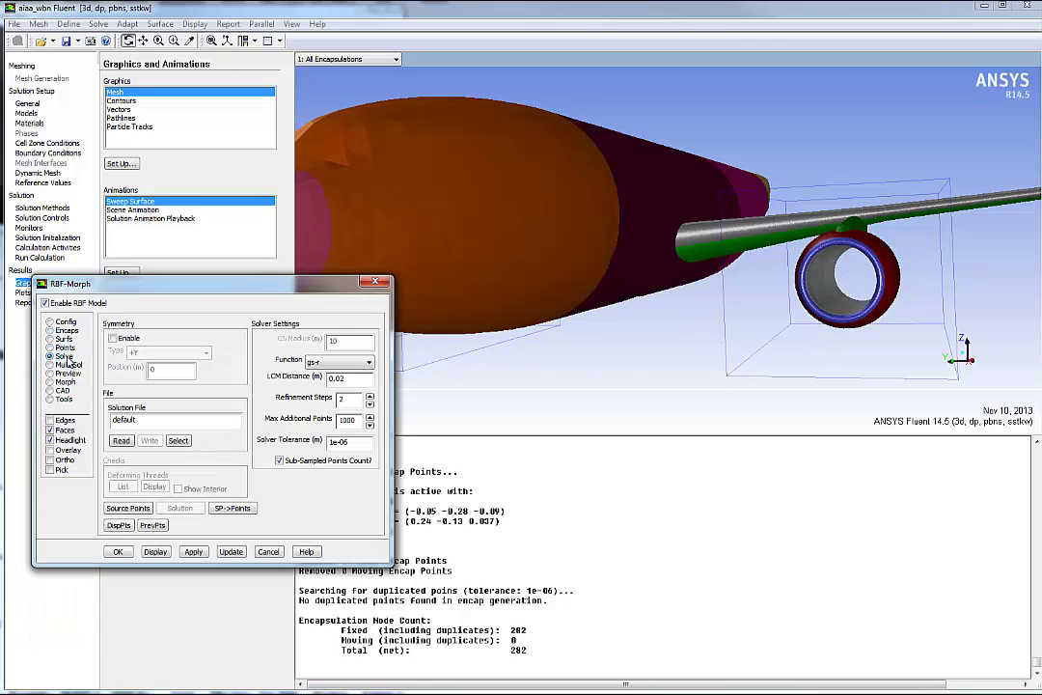
left_click(126, 509)
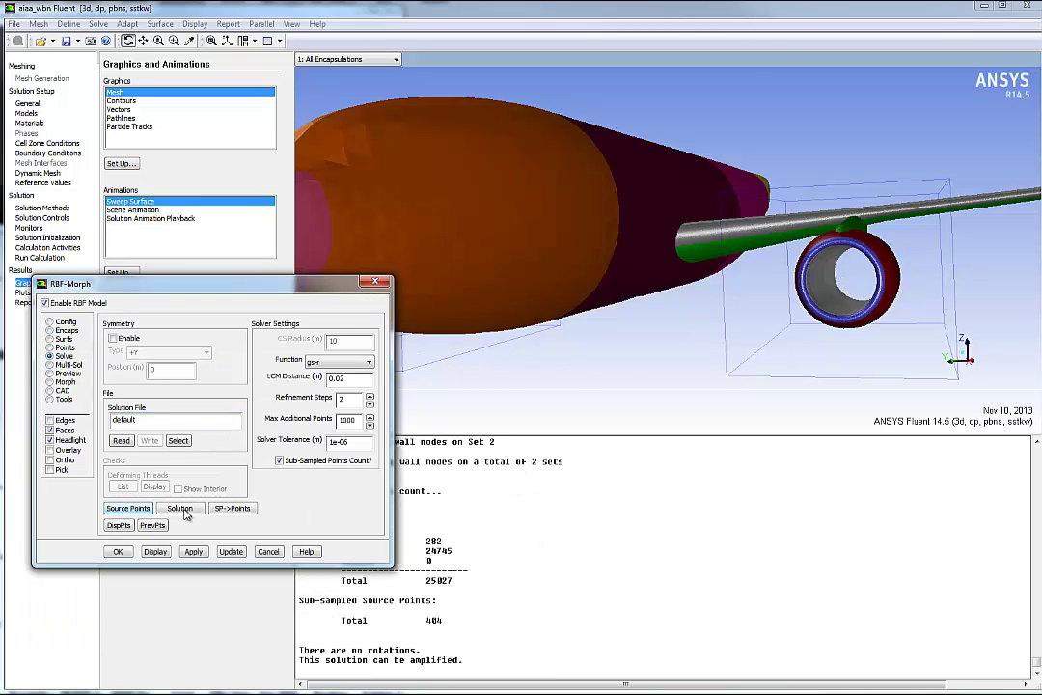
left_click(179, 508)
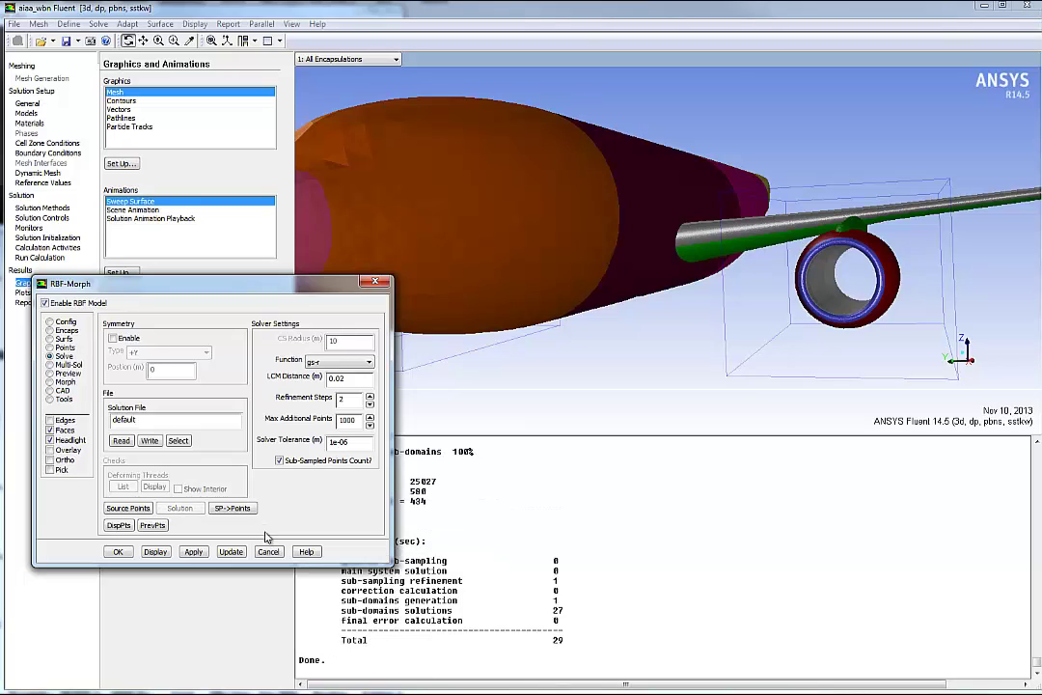
left_click(71, 374)
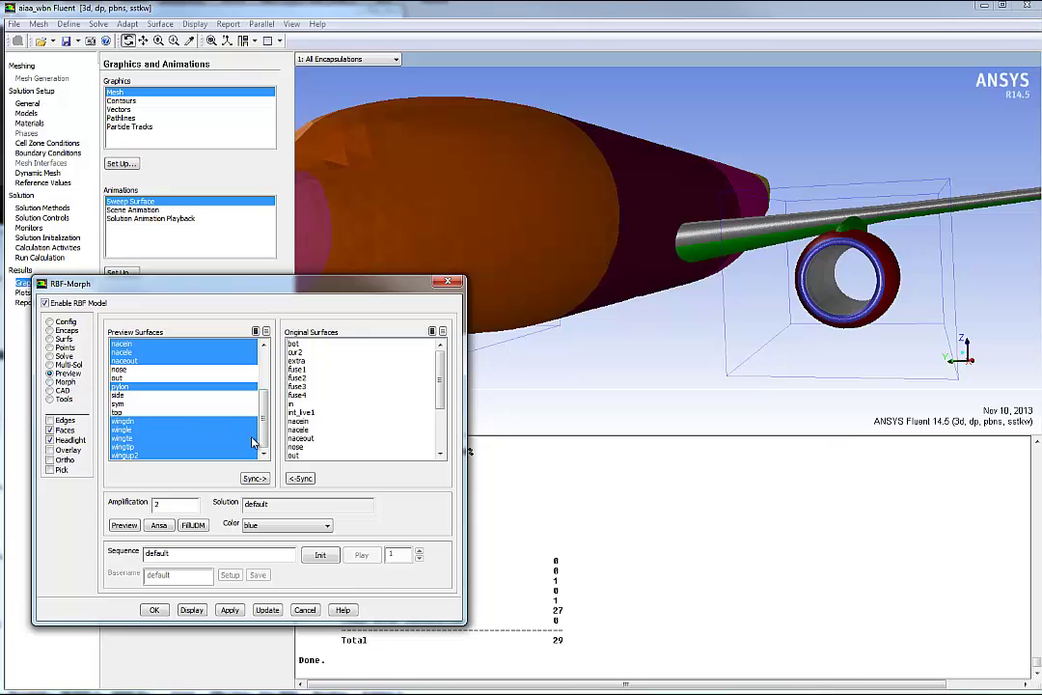
- Set amplification to 0 and preview the undeformed blue nacelle, pylon and wing surfaces
mouse_move(262, 438)
left_mouse_down()
mouse_move(263, 405)
mouse_move(262, 442)
left_mouse_up()
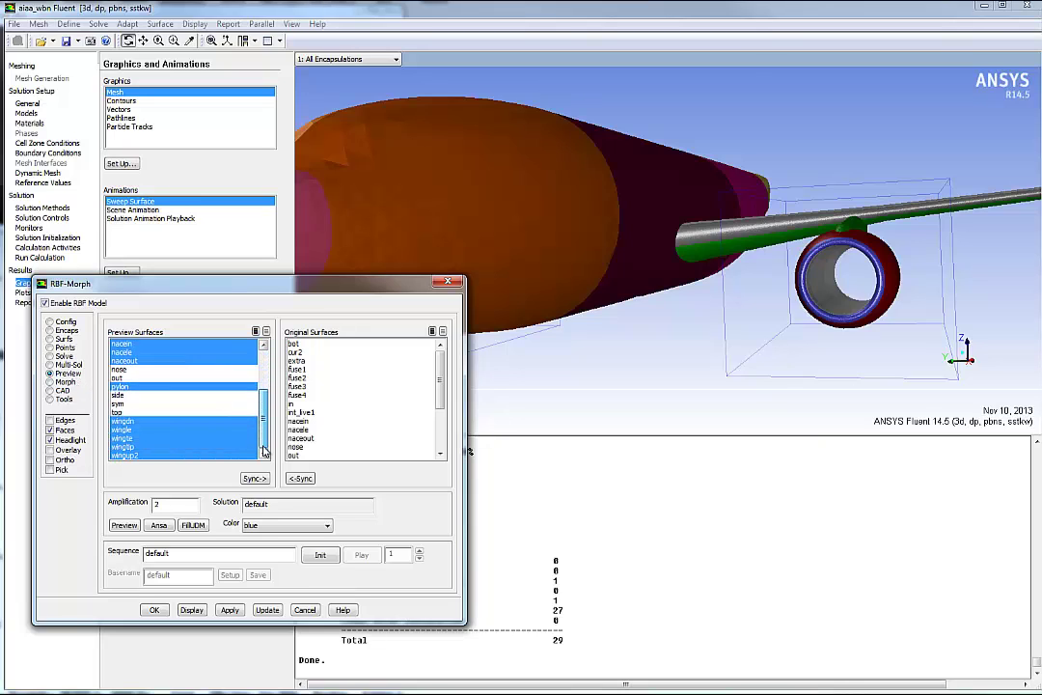
double_click(155, 503)
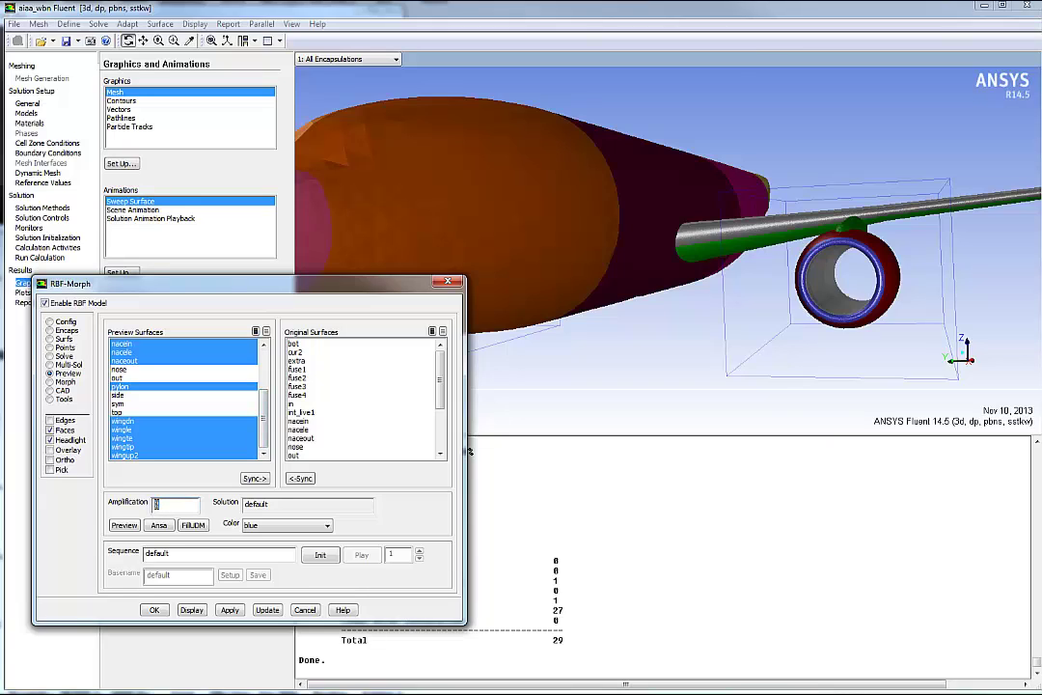
type("0")
left_click(125, 525)
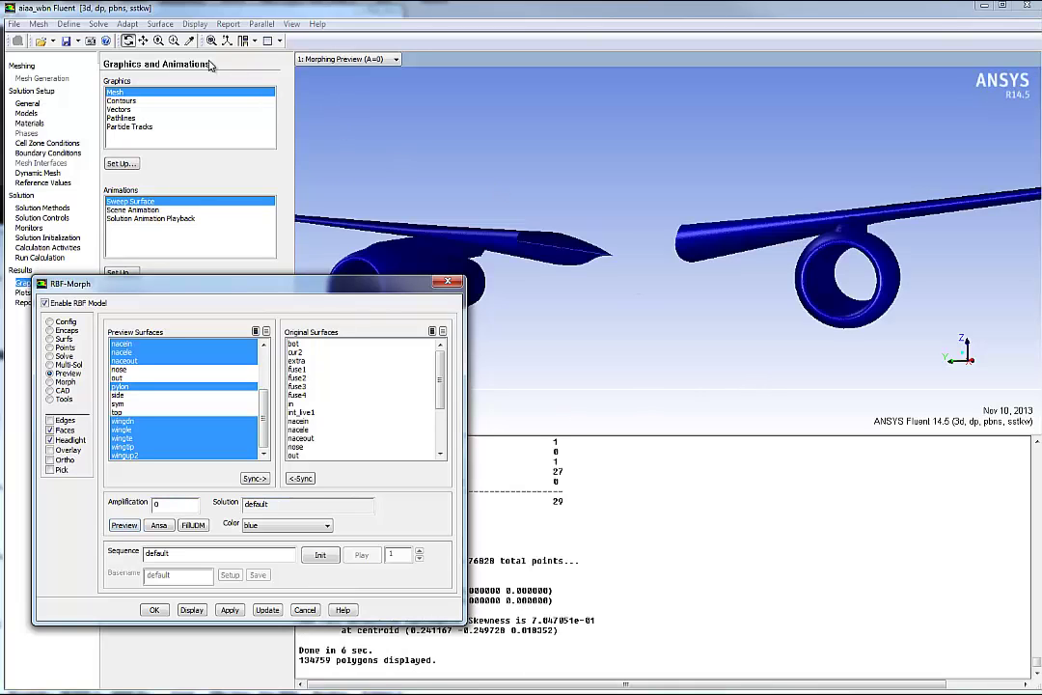
- Preview the morph at amplifications 2, 3 and finally 1 over the original surfaces
mouse_move(624, 238)
left_mouse_down()
mouse_move(600, 291)
mouse_move(610, 306)
left_mouse_up()
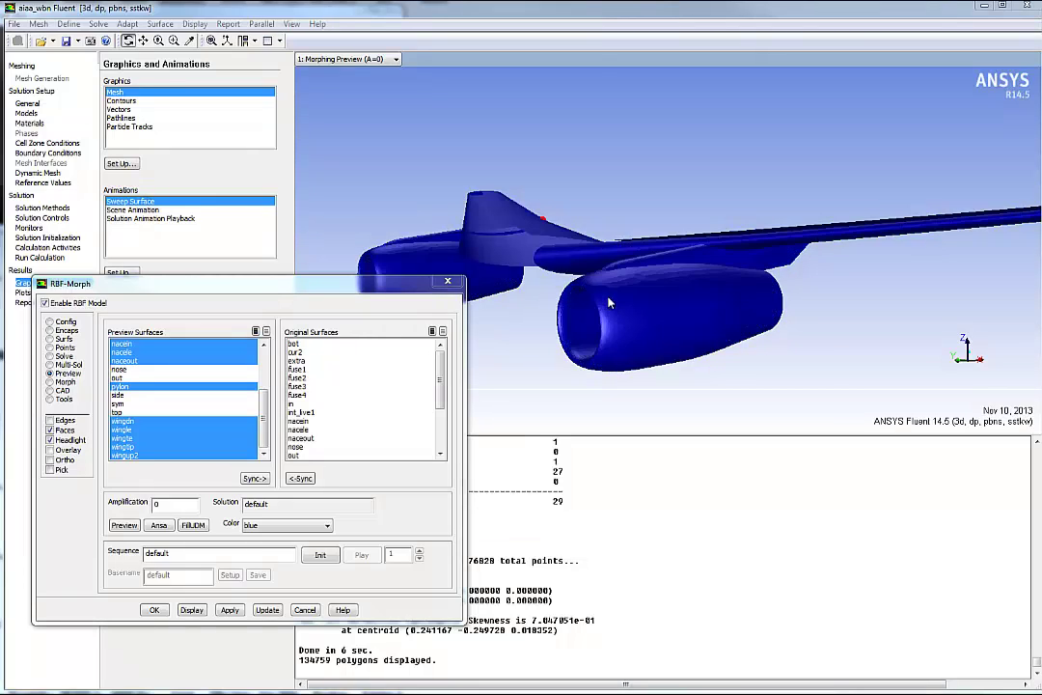
left_click(143, 40)
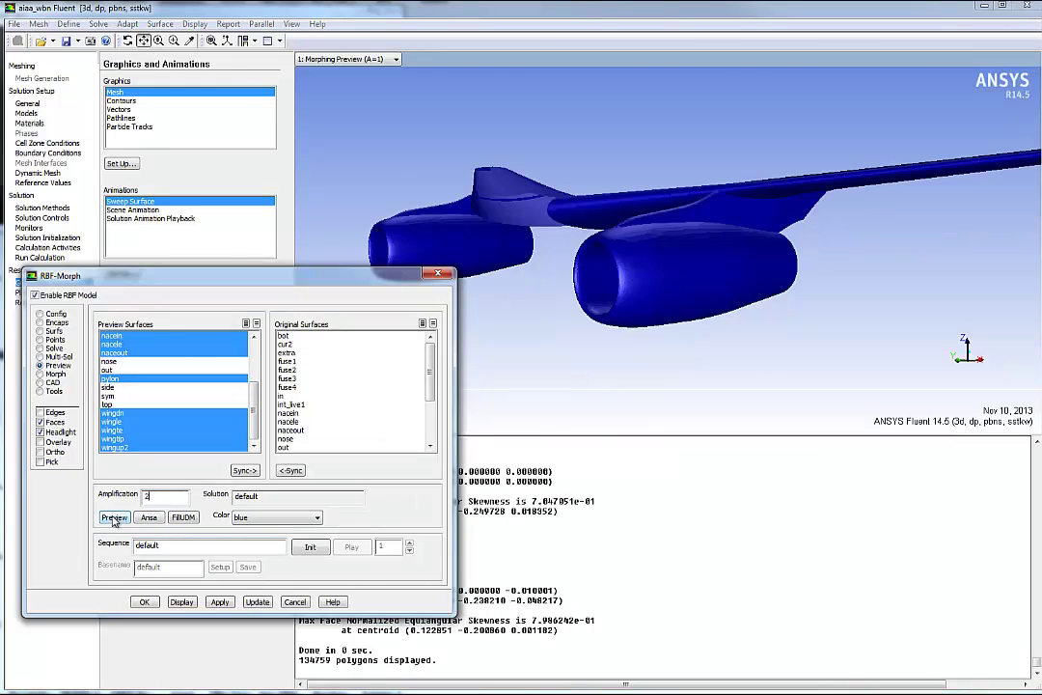
left_click(114, 518)
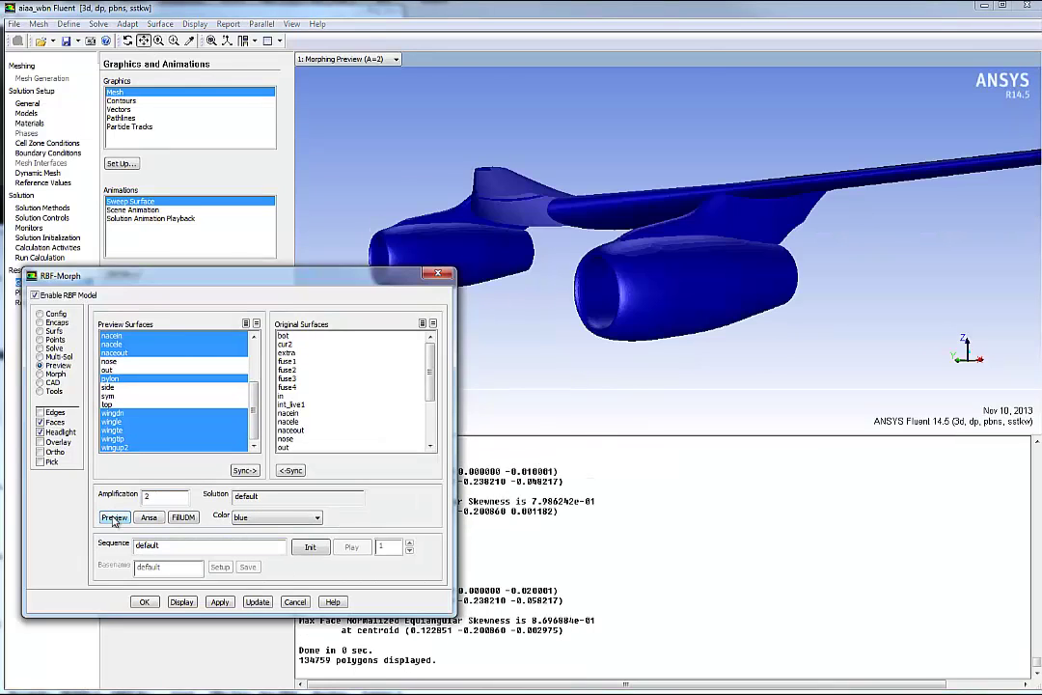
double_click(152, 497)
type("3")
left_click(117, 519)
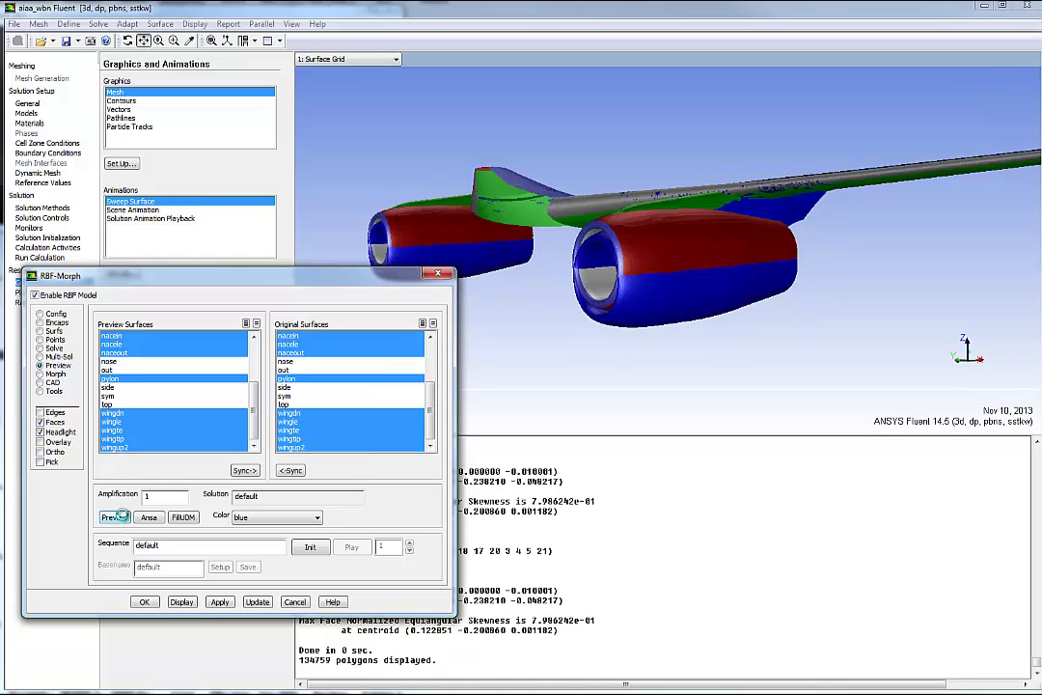
left_click(116, 517)
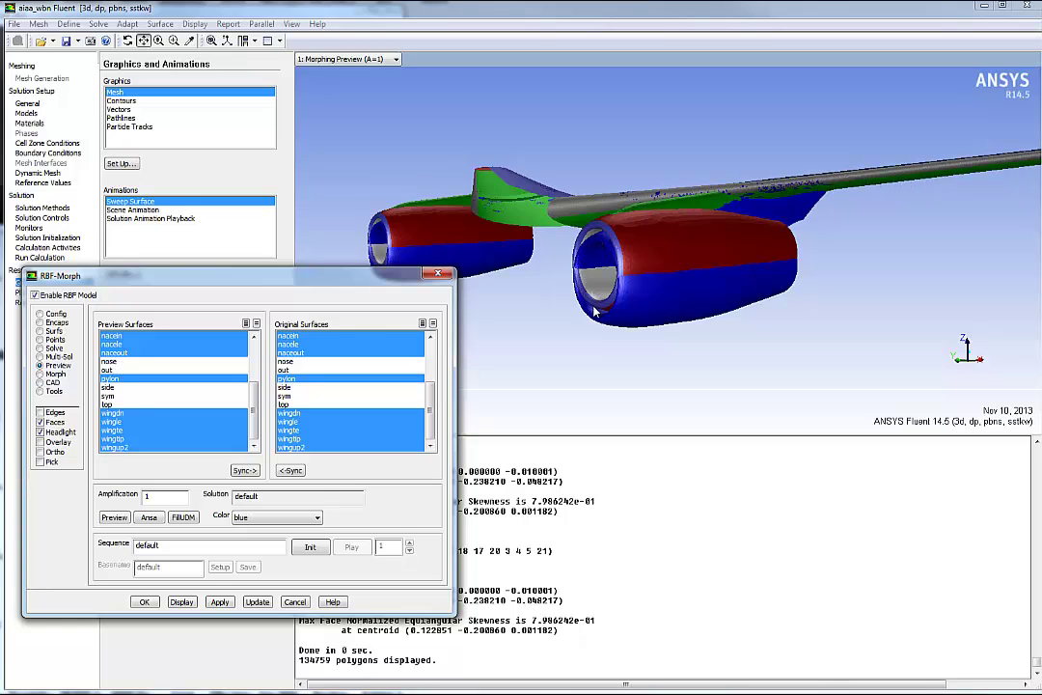
- Sync and deselect all original surfaces so only the morphed surfaces are previewed
left_click(292, 470)
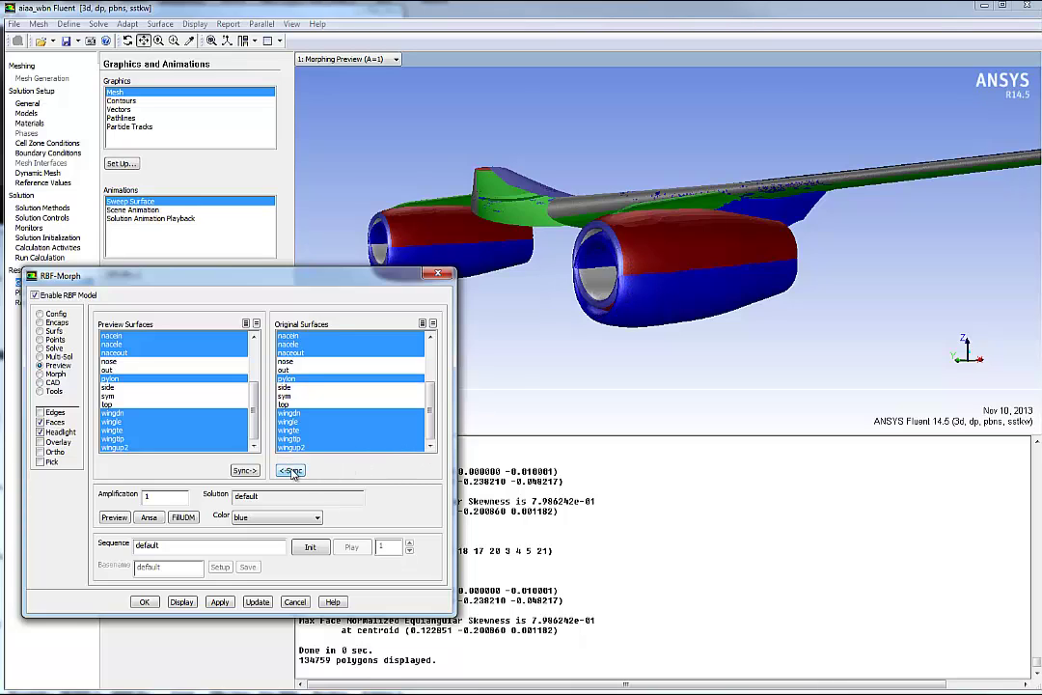
left_click(432, 324)
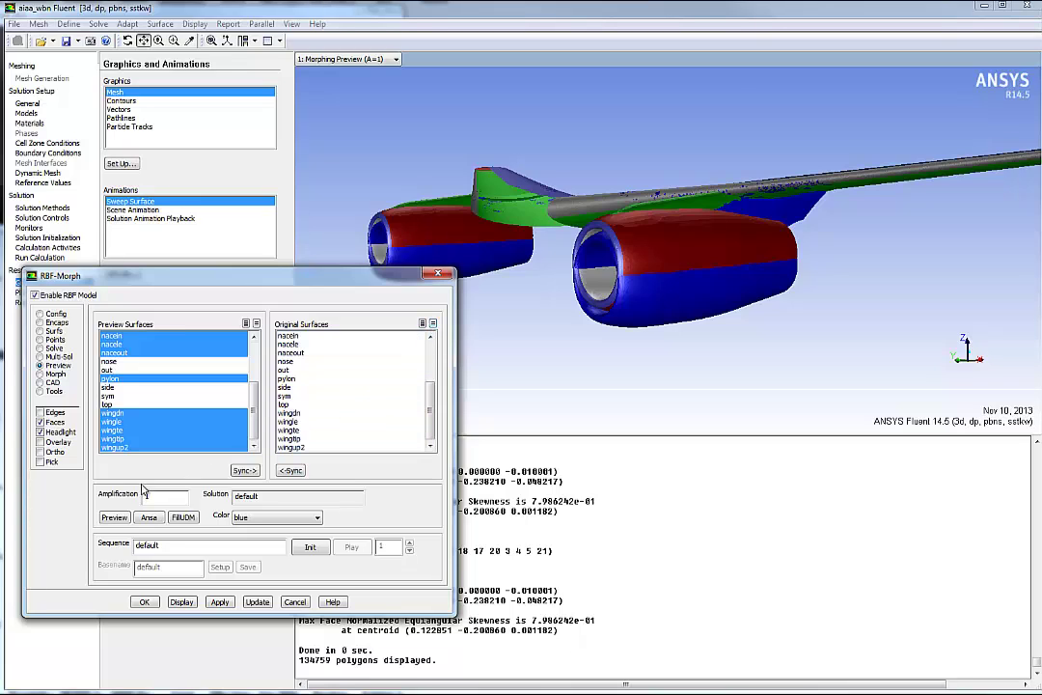
left_click(121, 518)
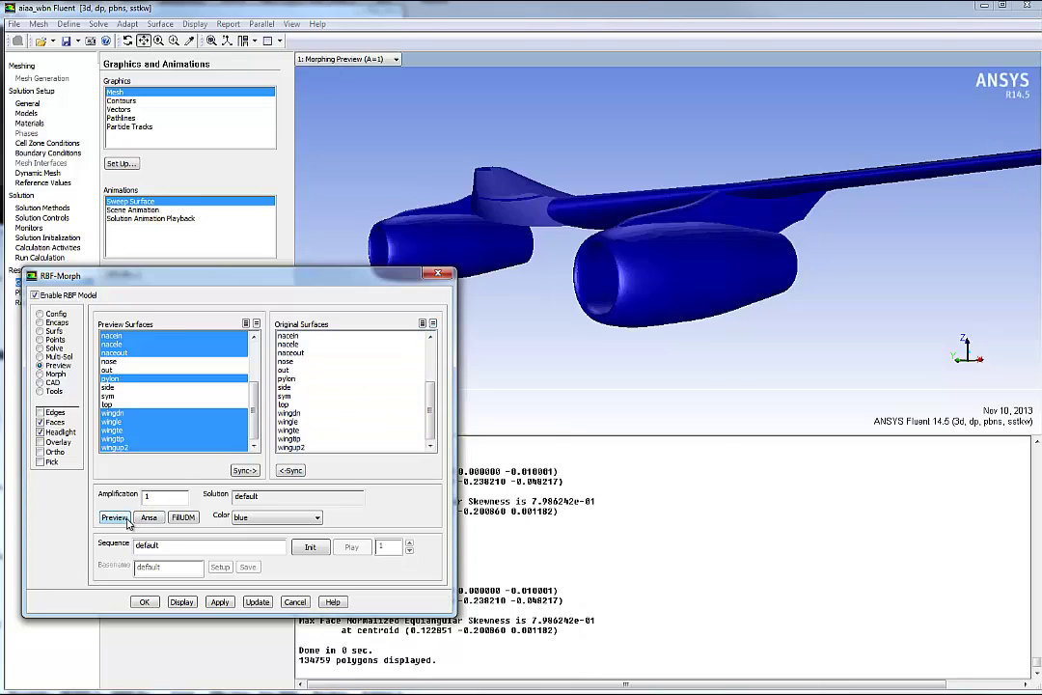
left_click(253, 470)
left_click(56, 373)
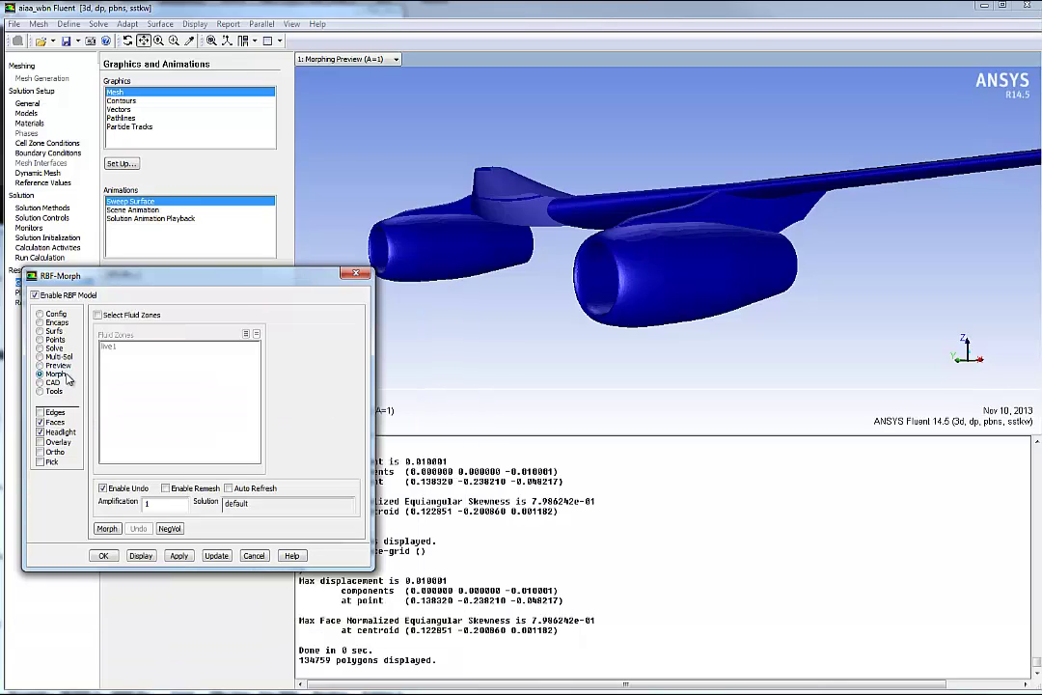
- Morph the mesh with no negative volume cells and view Run Calculation's 1000 iterations
left_click(109, 531)
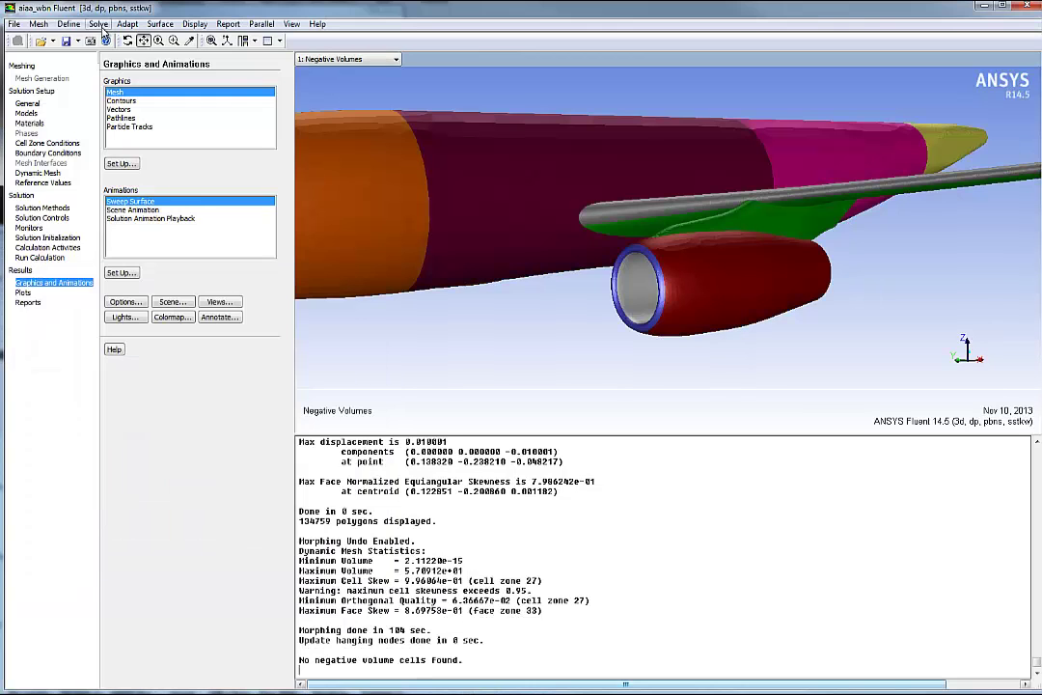
left_click(98, 23)
left_click(116, 118)
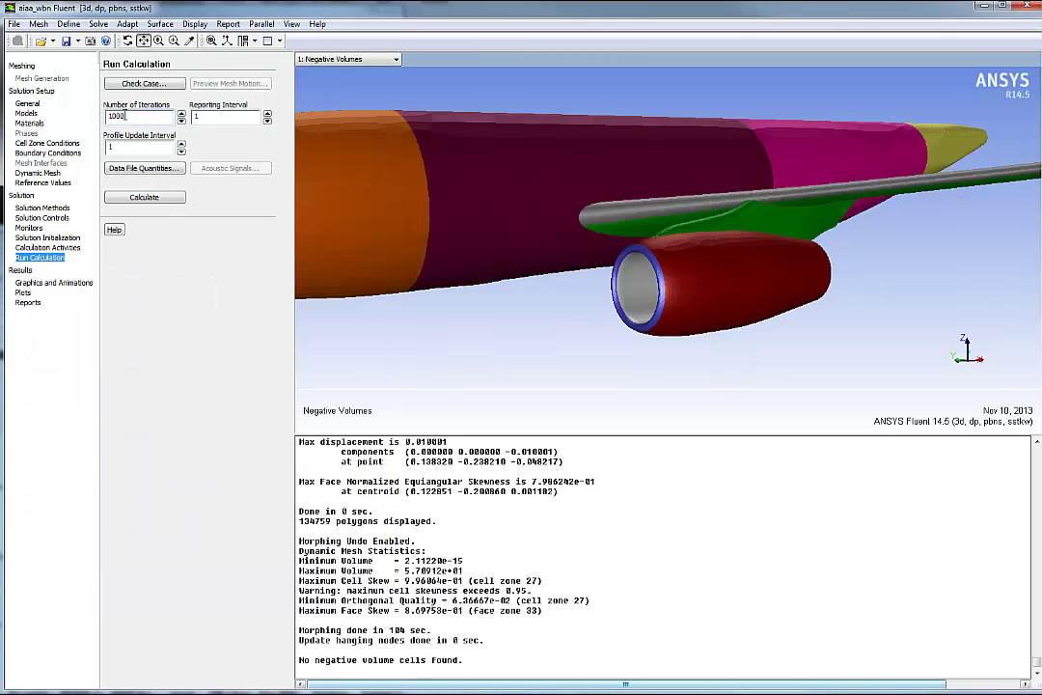